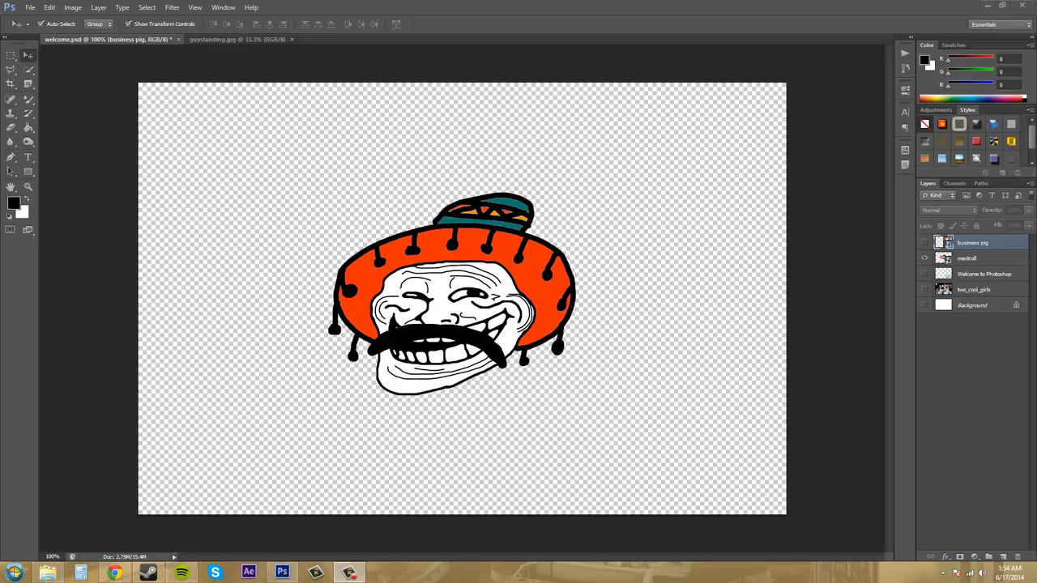
Step: Switch to Chrome and look over the Canon RAW files on the RAW-Samples website
click(114, 573)
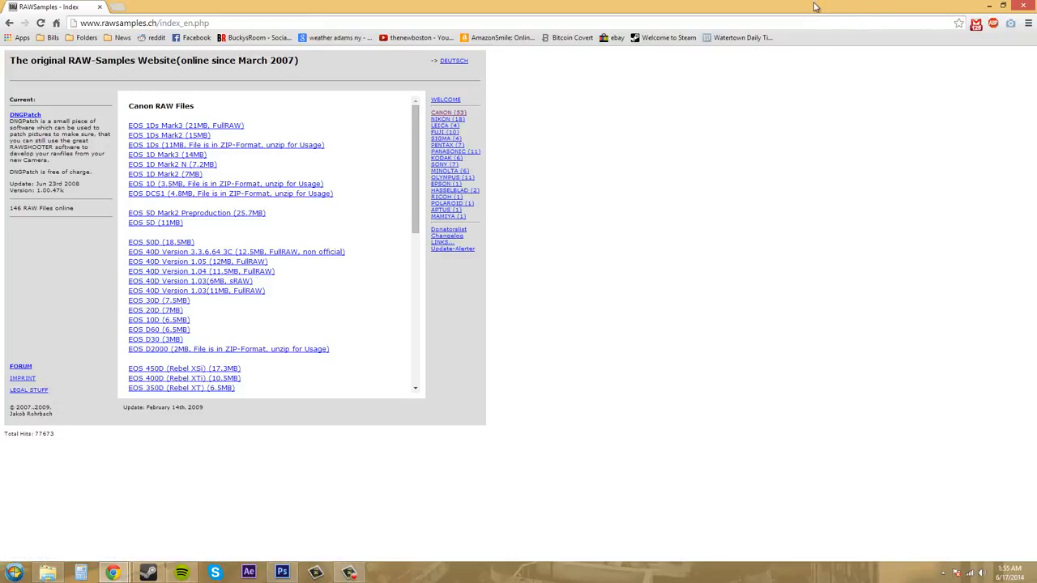
drag(861, 19, 1036, 55)
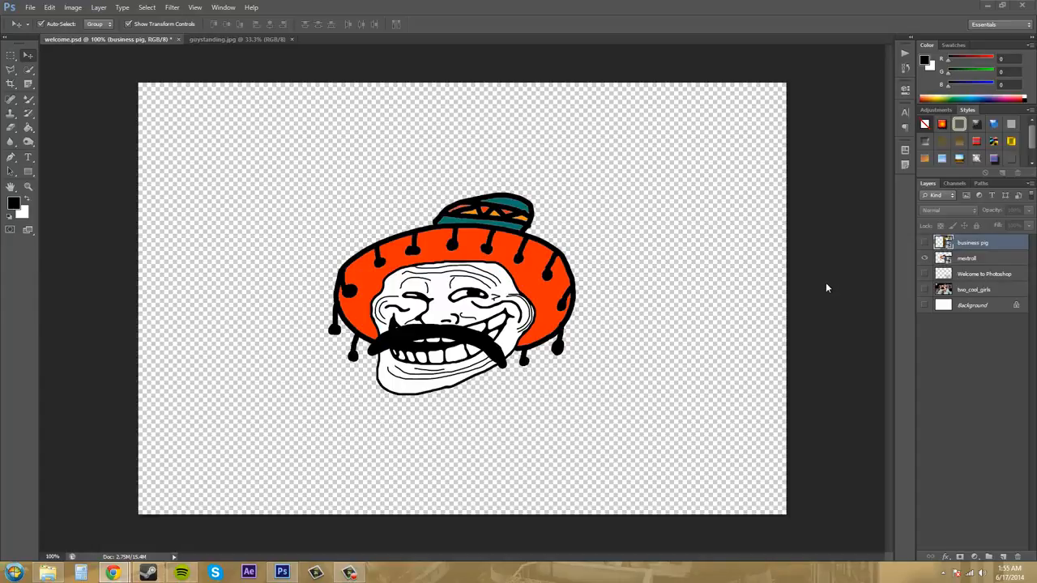
Step: Open the RAW_CANON_5D_ARGB file from the Images folder in Photoshop and move the Camera Raw window up and to the left
click(30, 8)
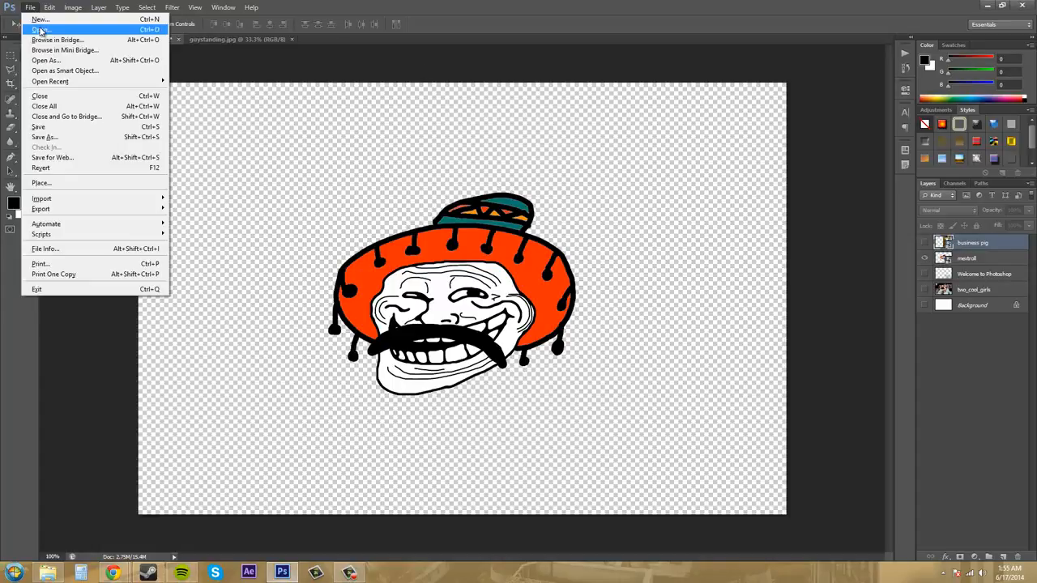
click(40, 30)
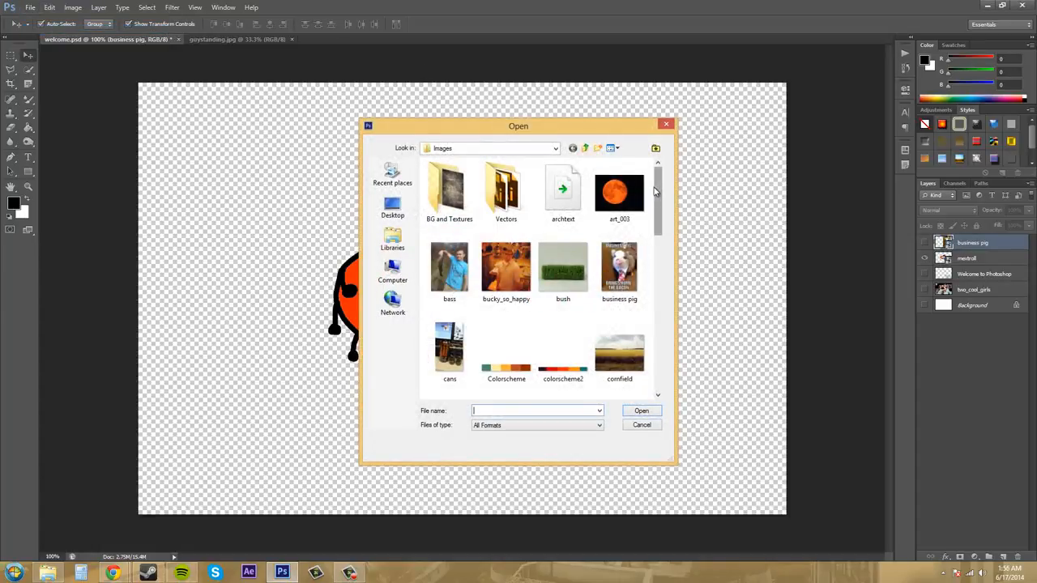
drag(653, 188, 663, 318)
click(630, 238)
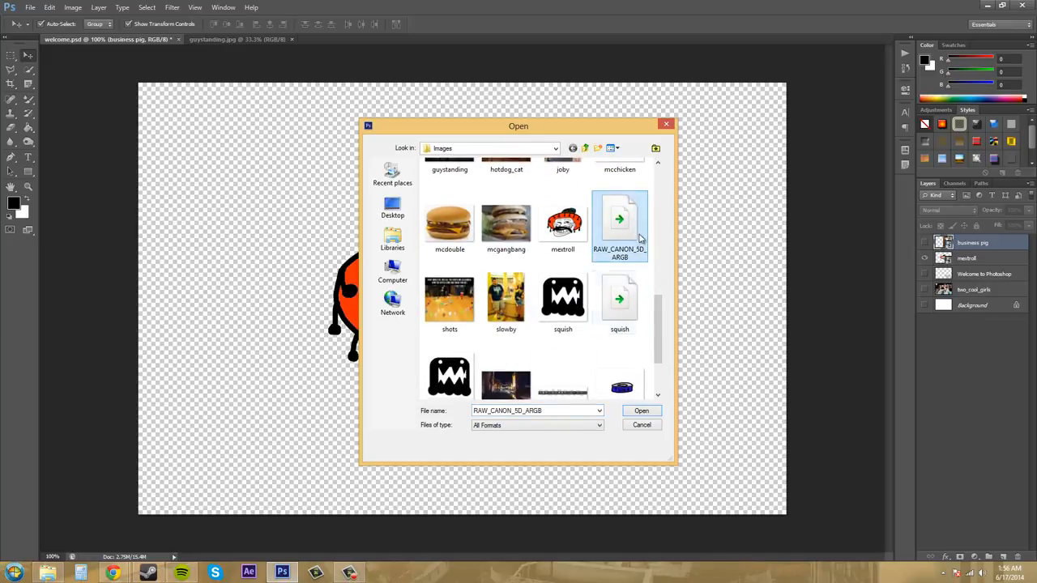
click(642, 413)
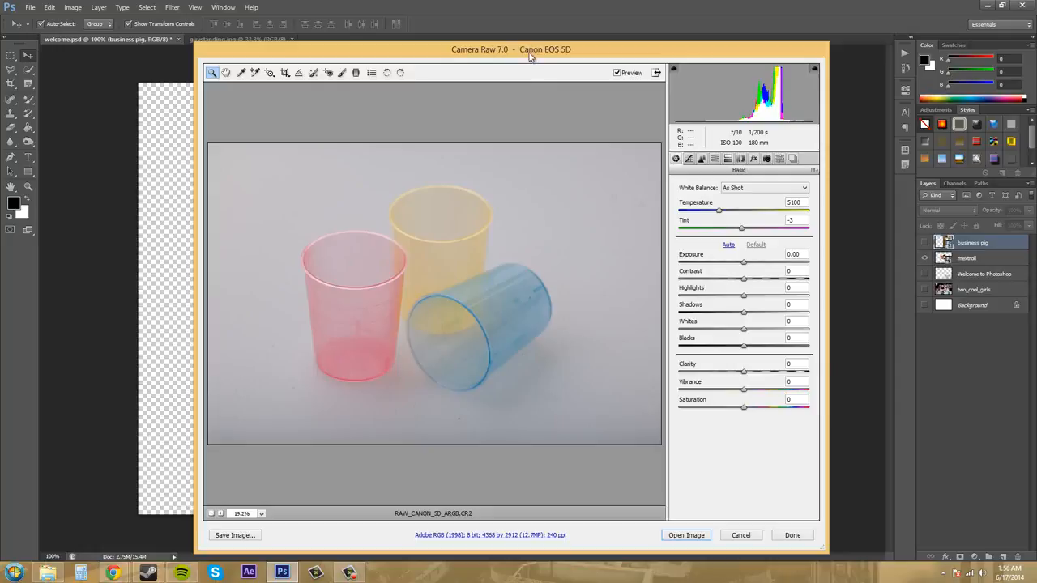
drag(529, 54, 480, 32)
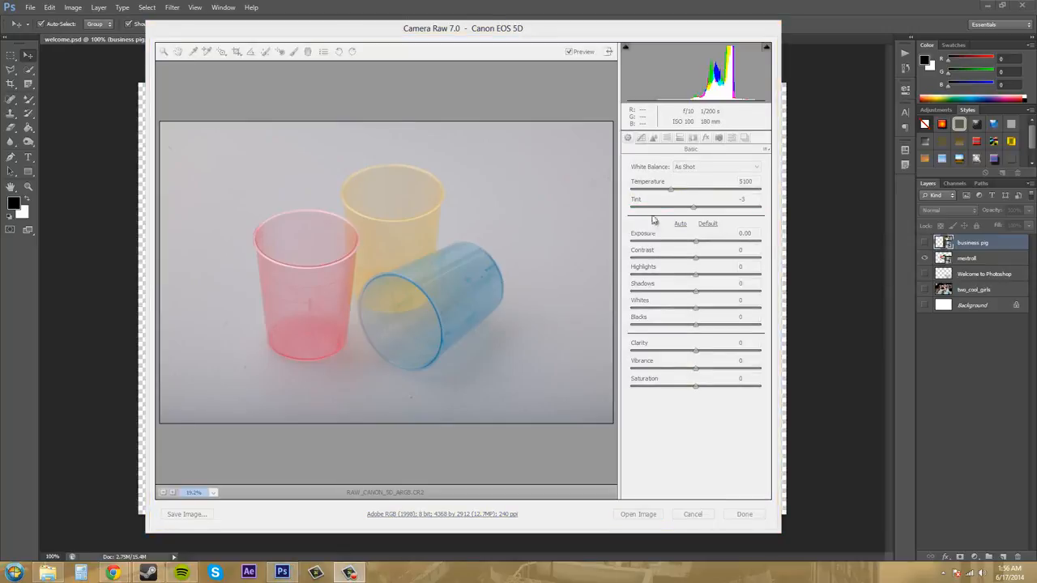
Step: Apply the Auto tone adjustments to the raw photo of the cups
click(626, 145)
click(498, 160)
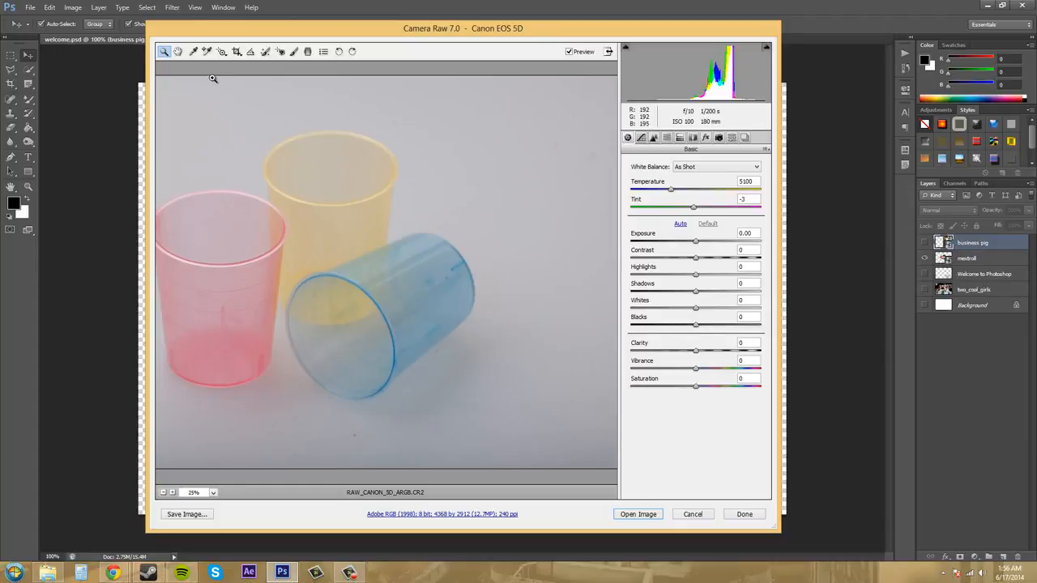
alt+click(338, 226)
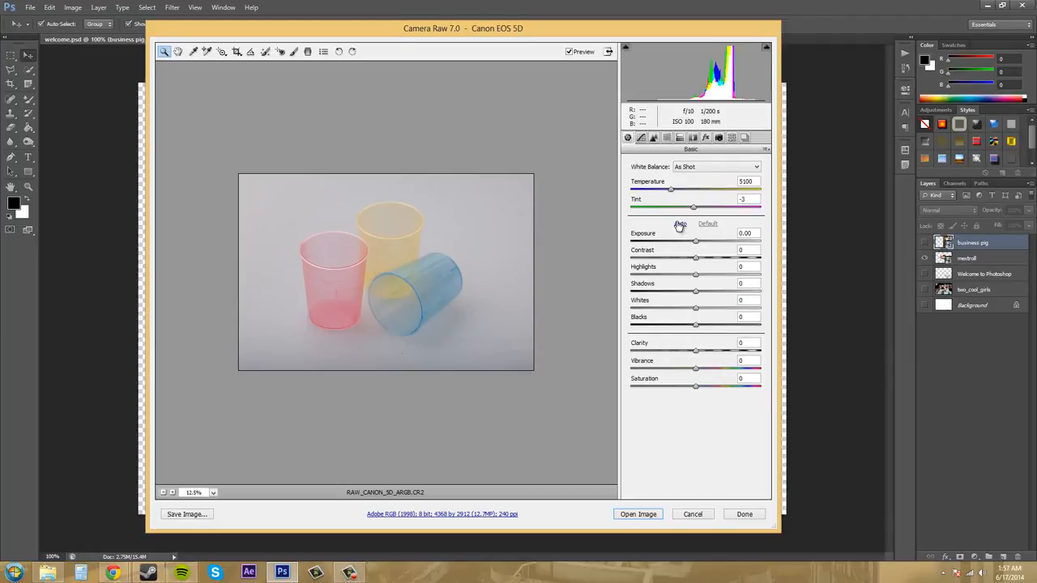
click(680, 224)
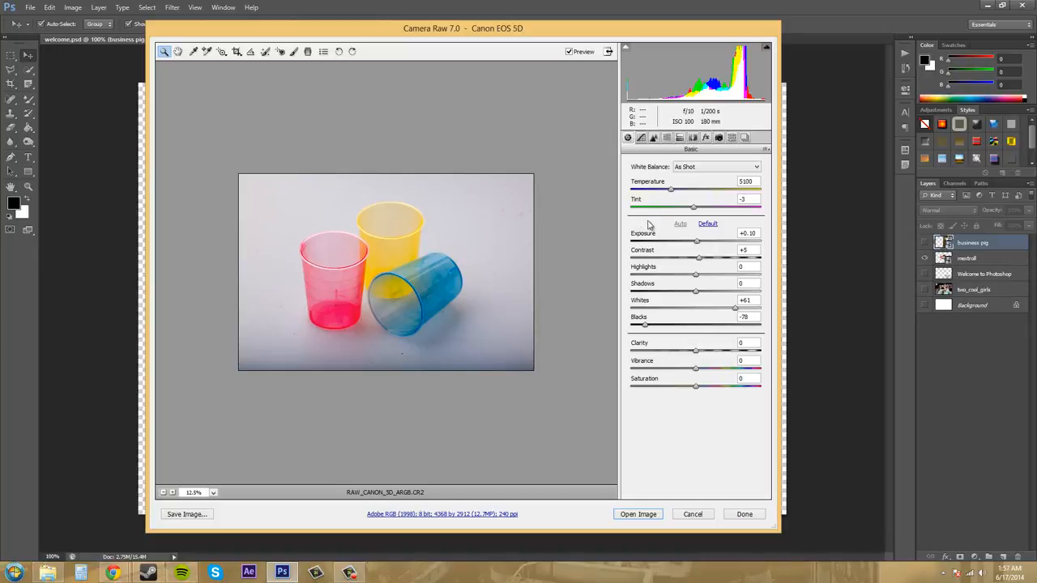
Step: Look through Camera Raw's other adjustment categories, including Tone Curve, Detail, HSL / Grayscale, Lens Corrections, Effects and Camera Calibration, and return to Basic
click(641, 138)
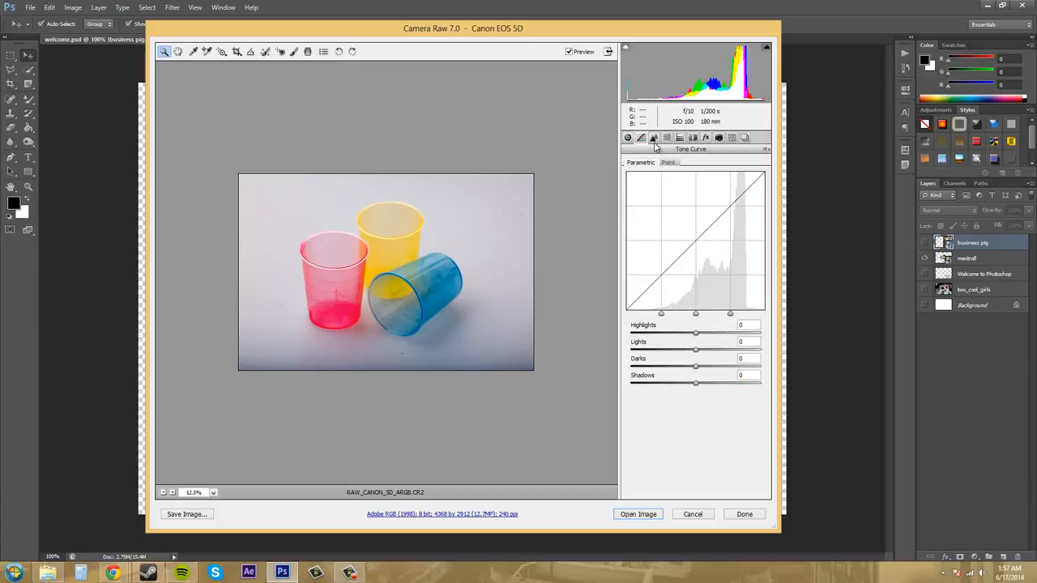
click(654, 140)
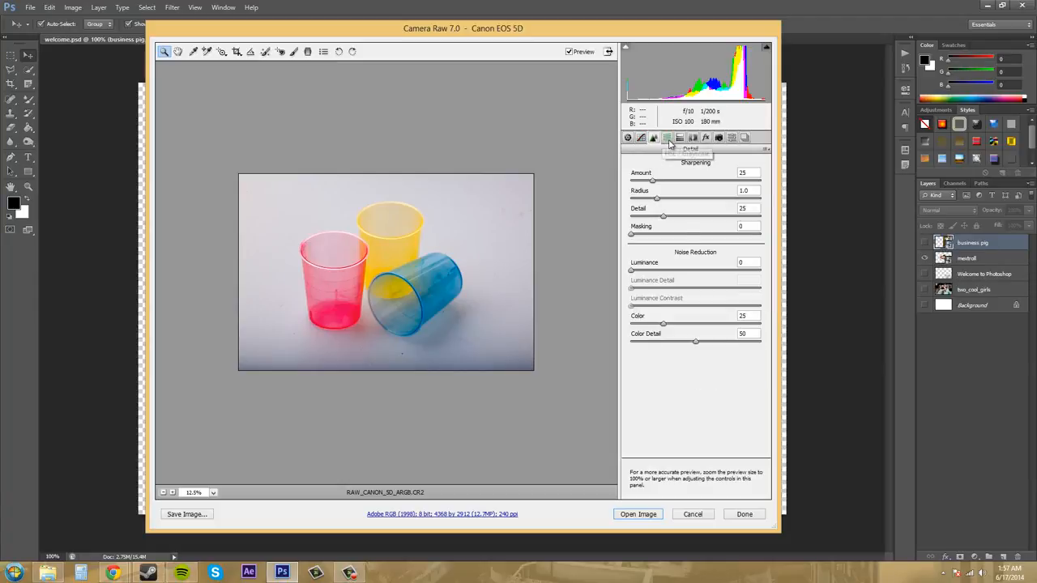
click(666, 139)
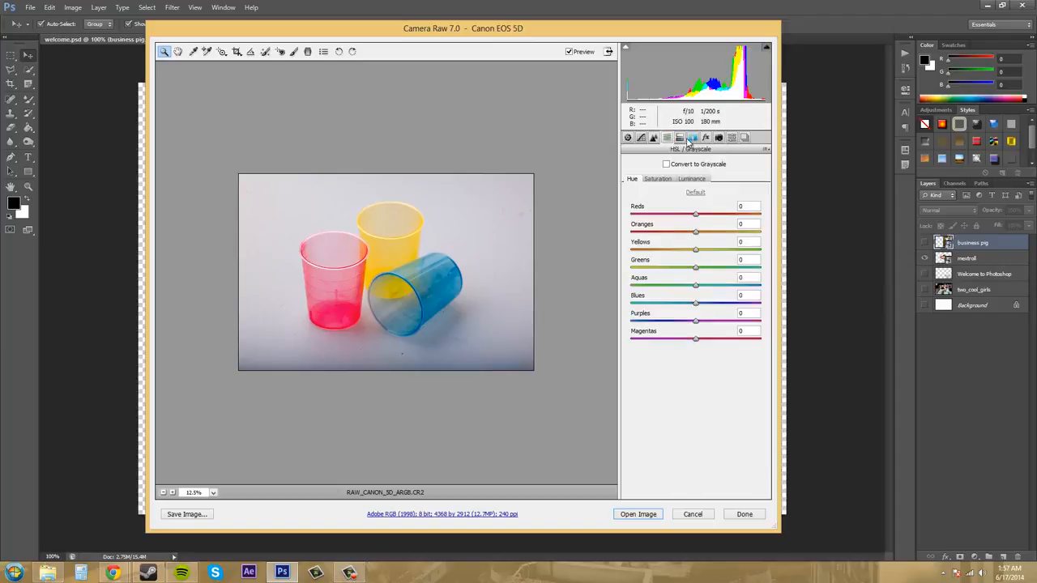
click(693, 138)
click(693, 139)
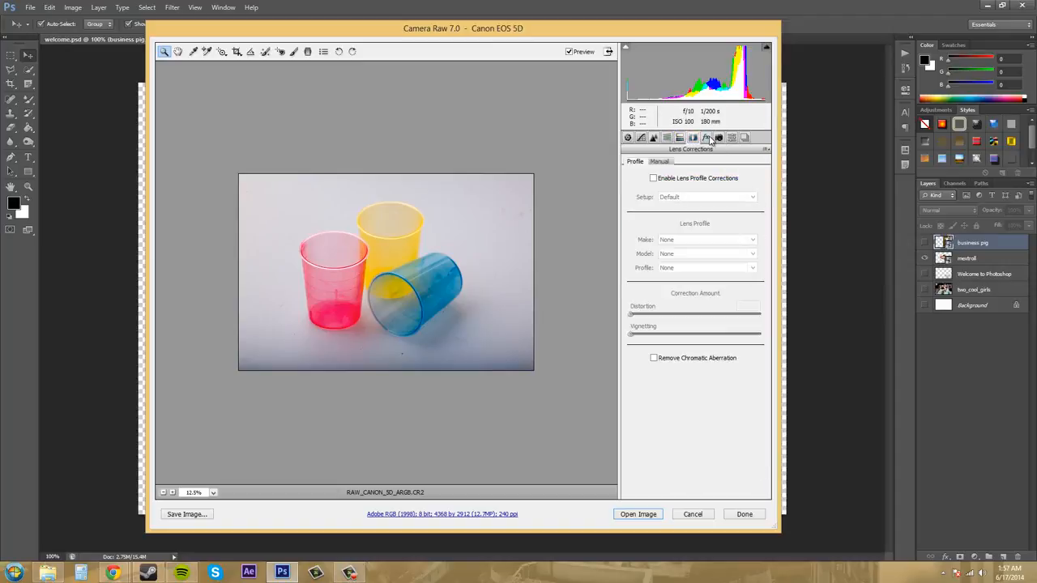
click(707, 138)
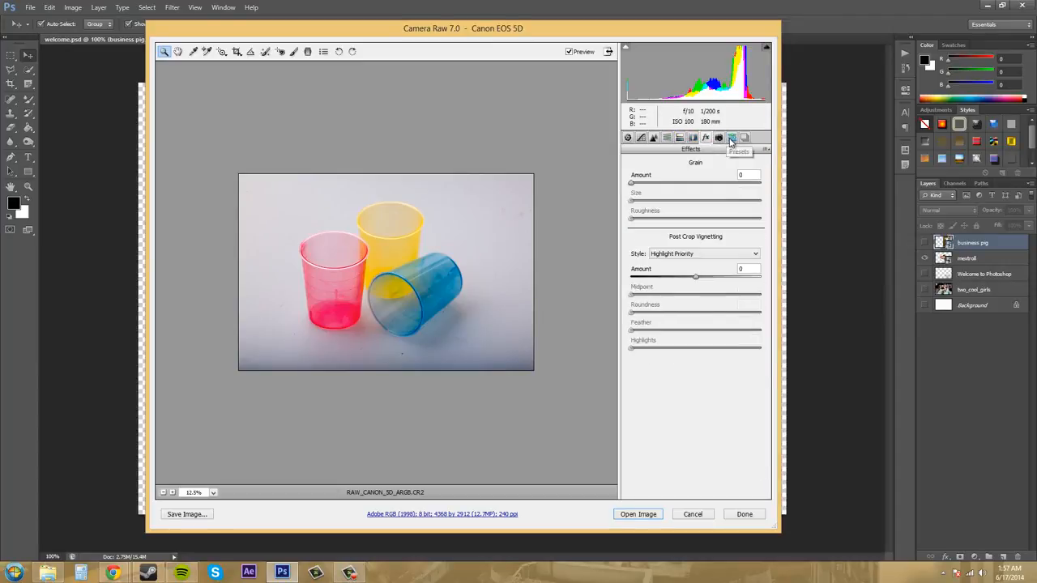
click(719, 138)
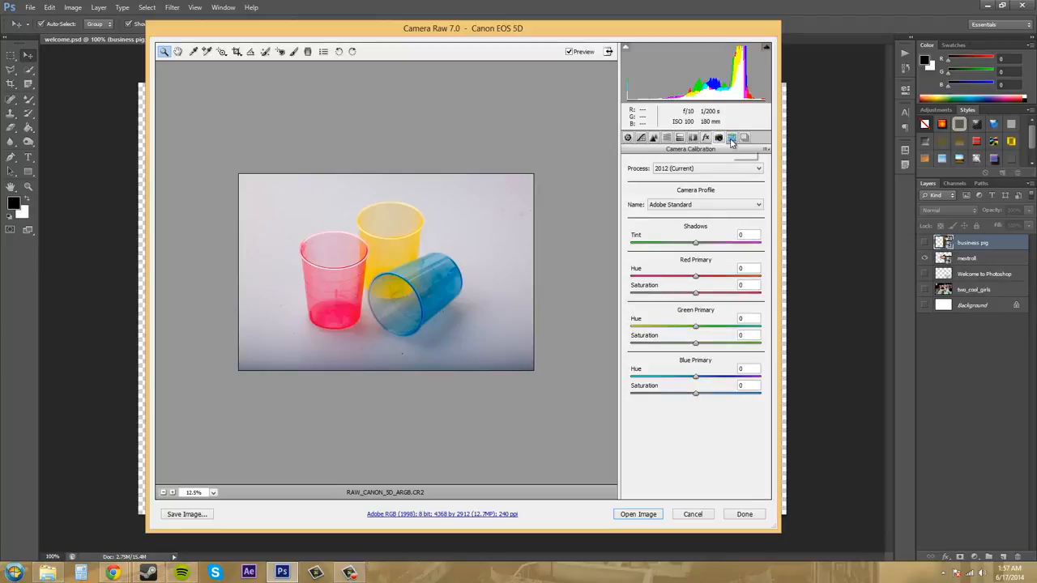
click(743, 139)
click(628, 138)
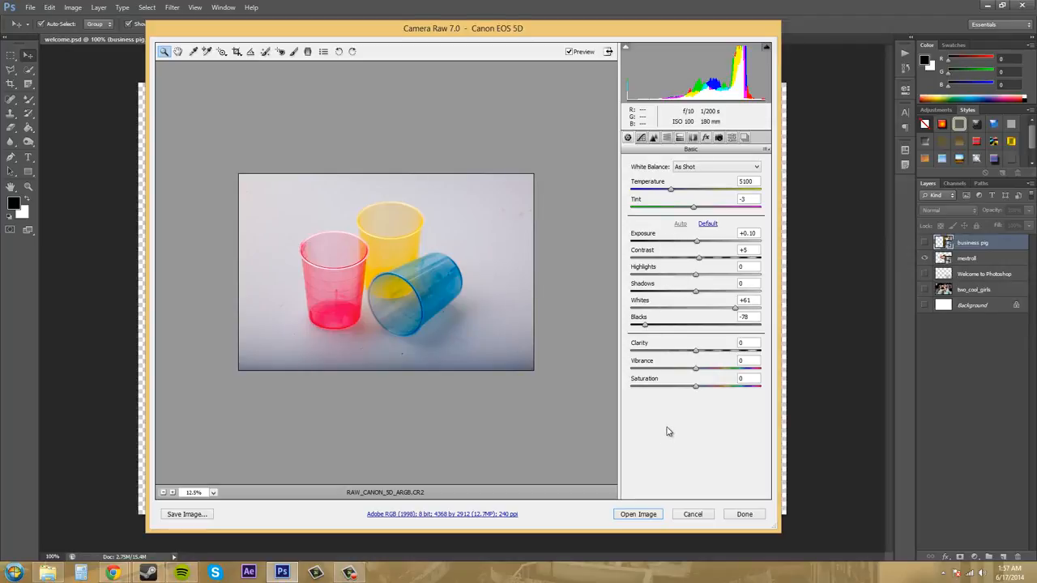
Step: Compare the cups photo with and without the adjustments by toggling the preview off and on
click(569, 52)
click(569, 52)
click(570, 52)
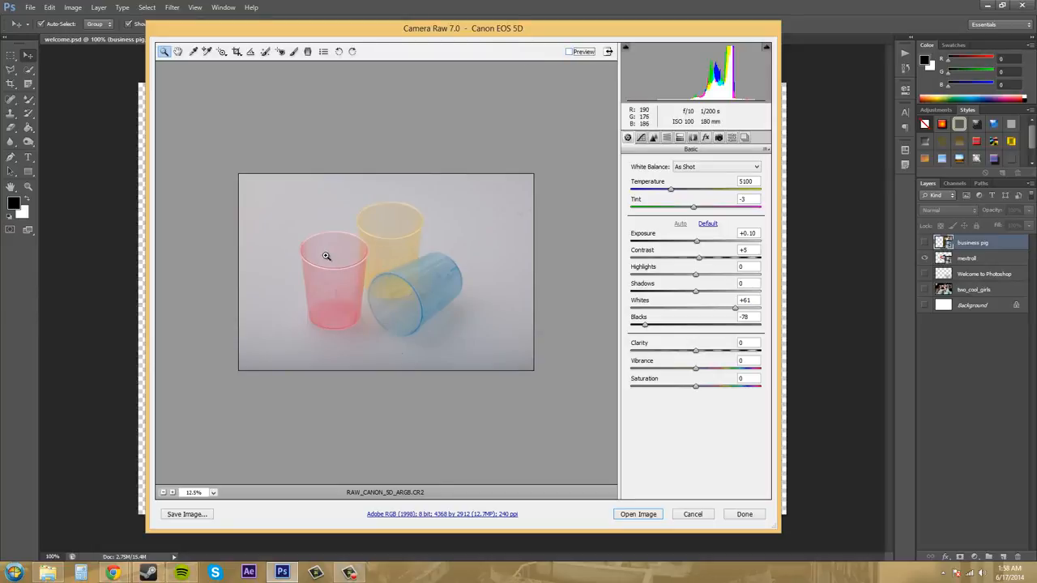
click(573, 52)
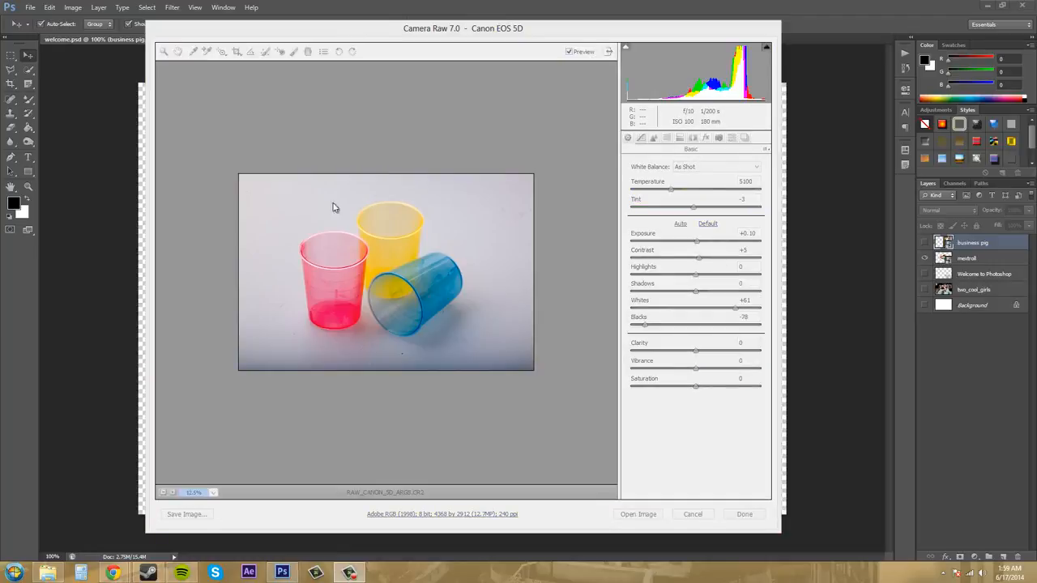
Step: Inspect the cups photo closely by using the Zoom tool and panning with the Hand tool
click(427, 65)
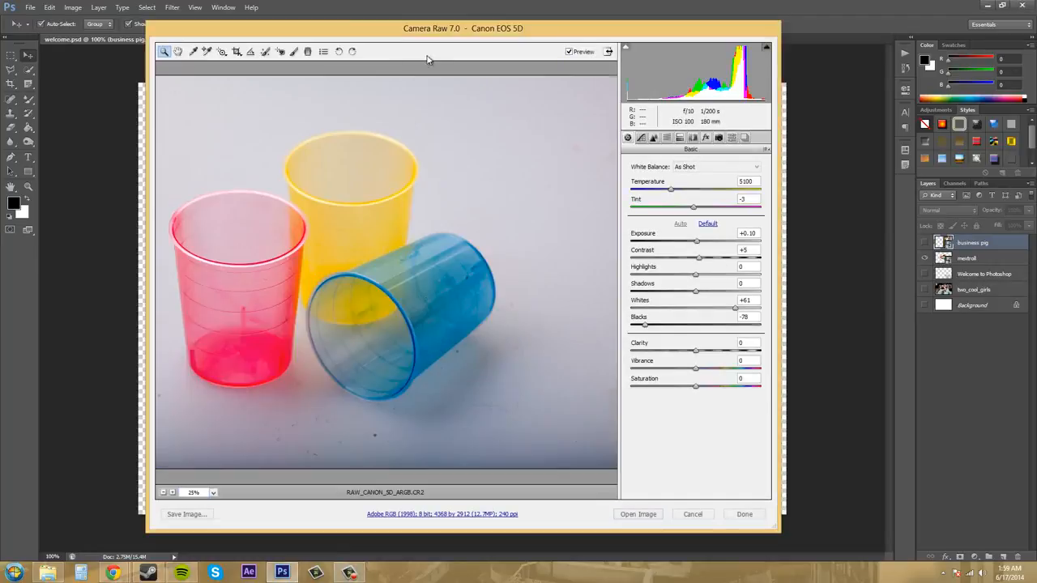
alt+click(316, 198)
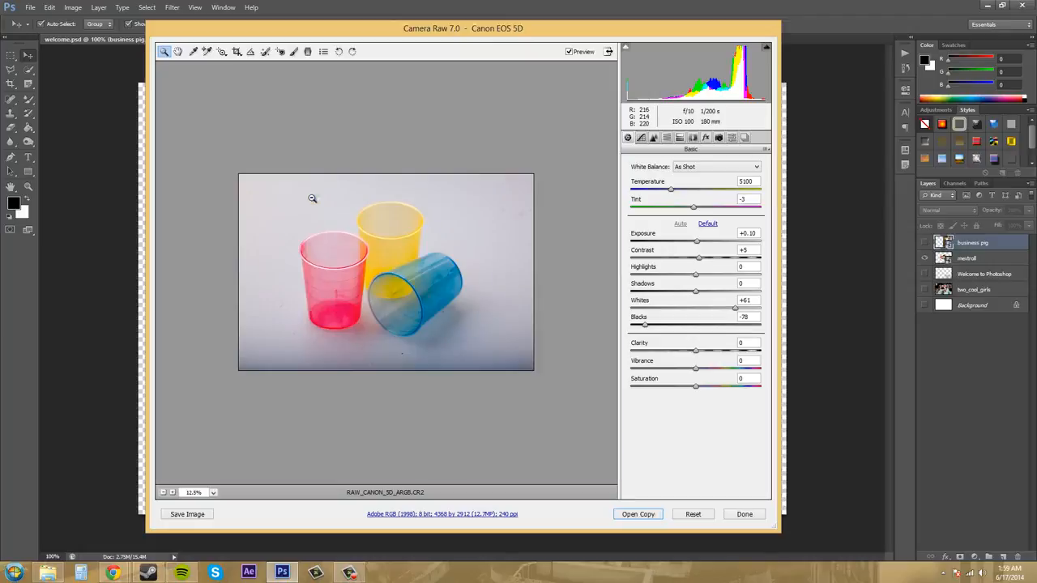
click(177, 52)
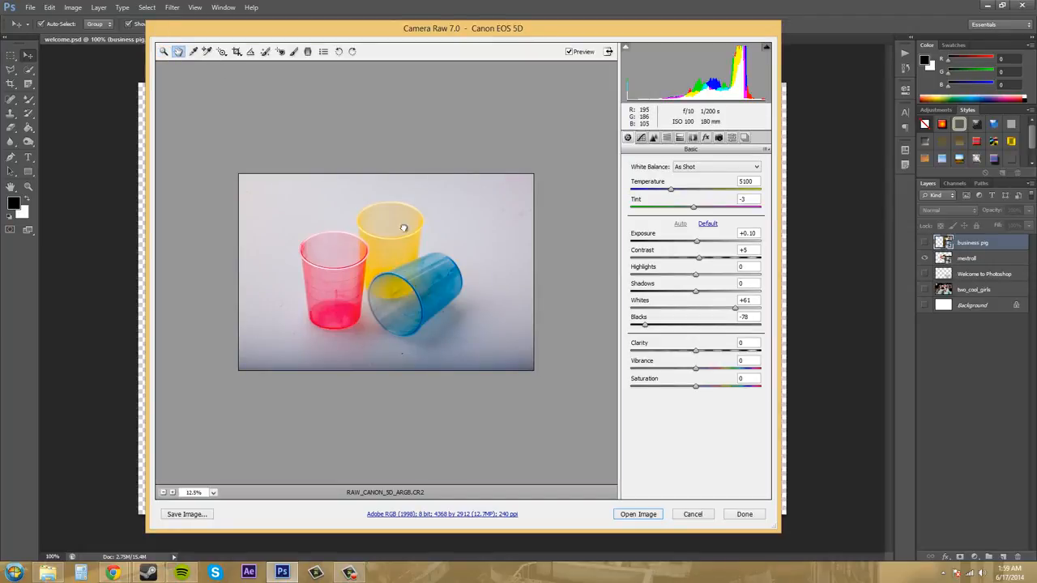
click(163, 52)
click(405, 272)
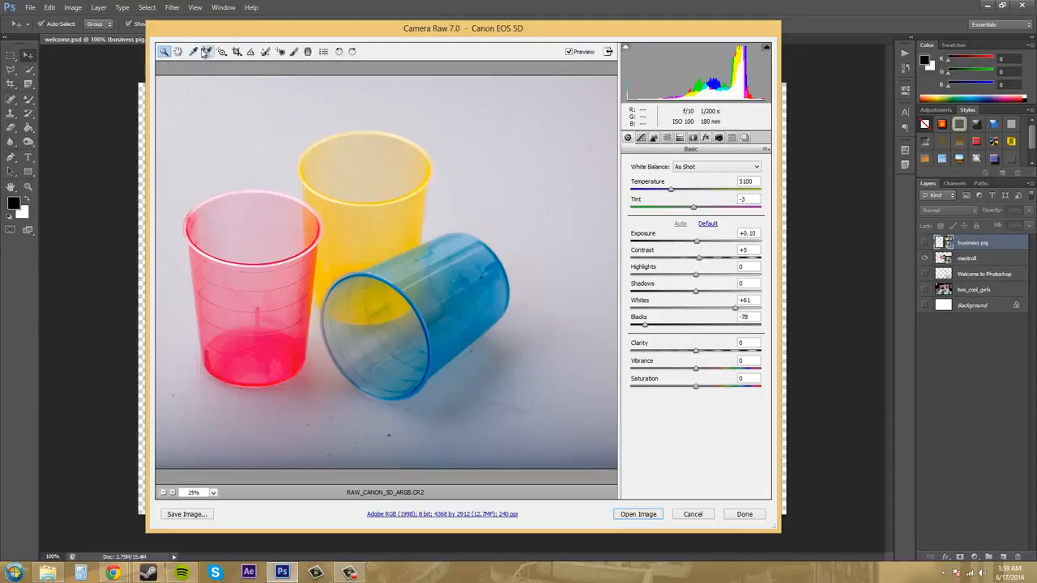
click(178, 52)
drag(343, 268, 275, 210)
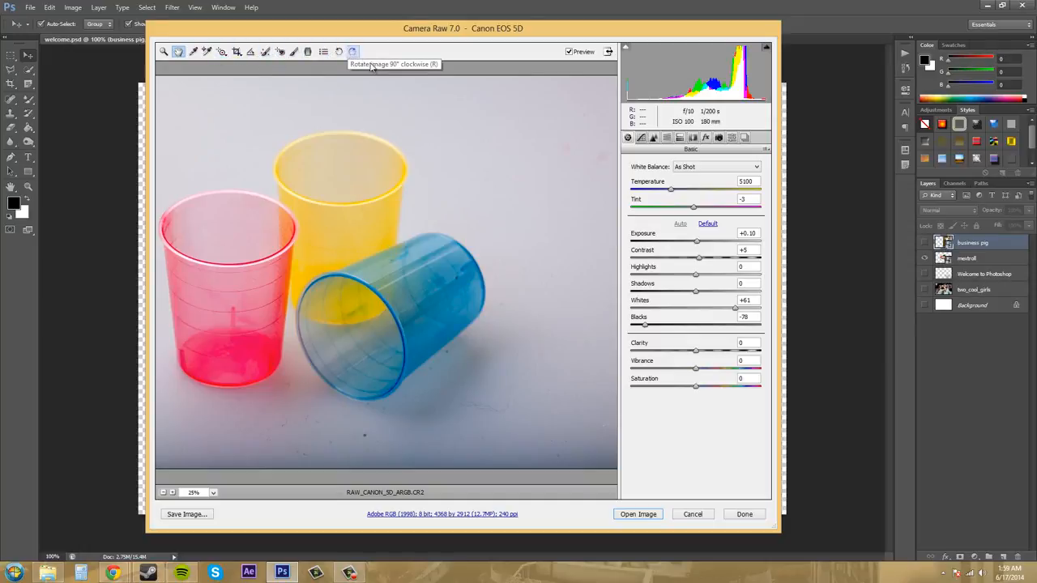
Step: Step the preview through smaller and larger zoom levels and set it to Fit in View
click(162, 494)
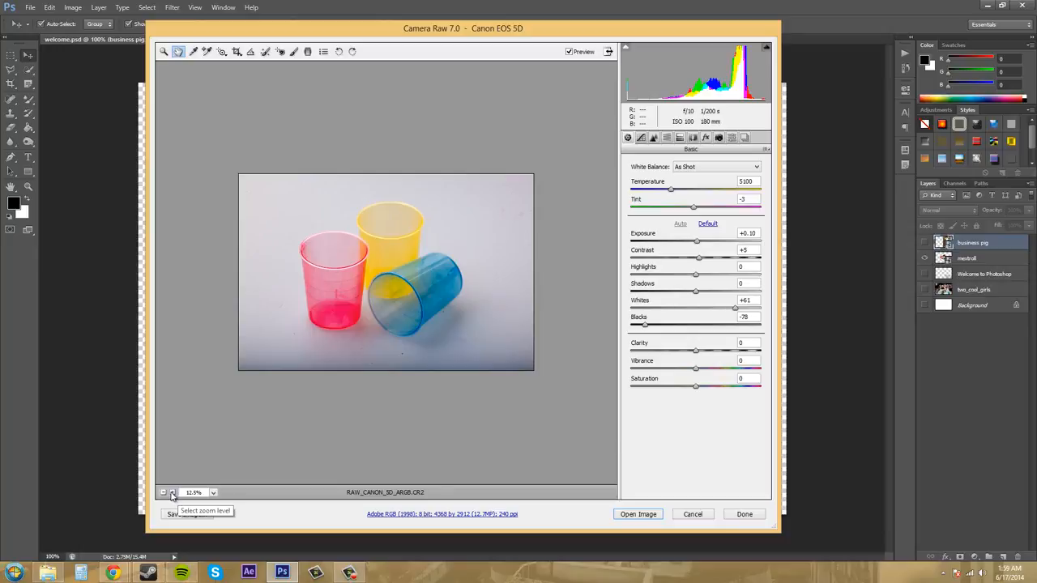
click(172, 492)
click(171, 493)
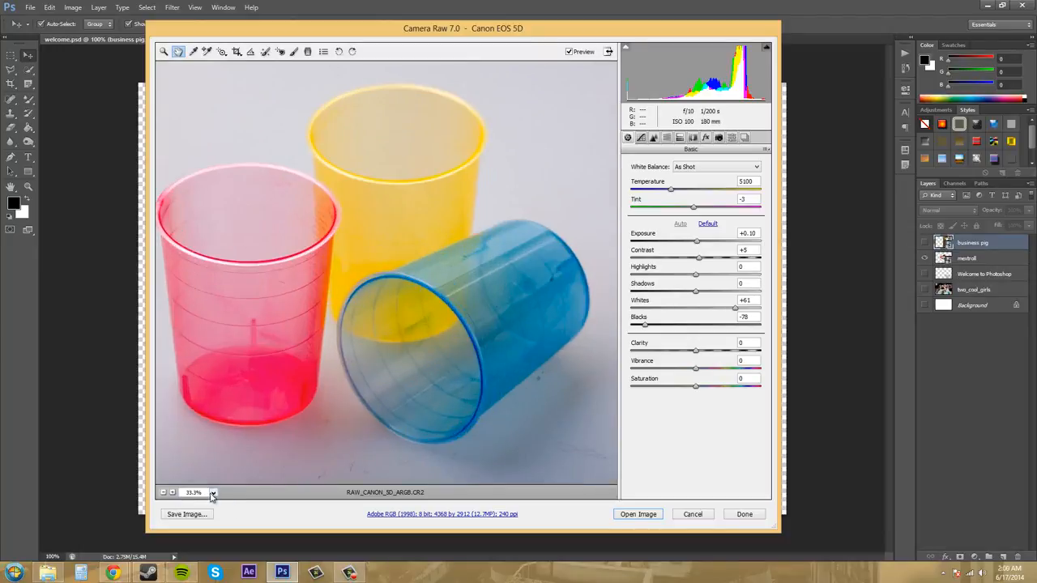
click(212, 494)
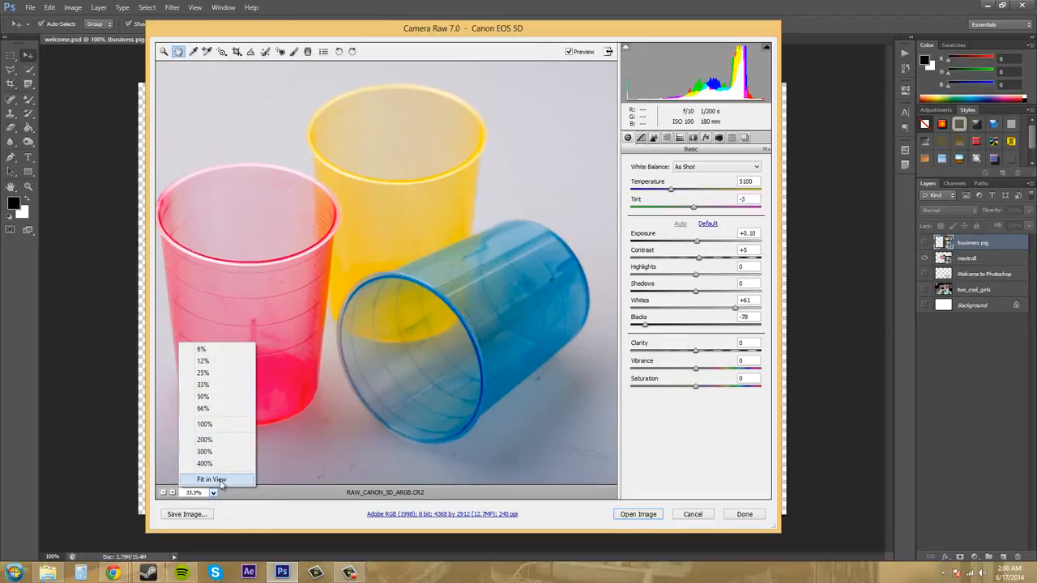
click(212, 480)
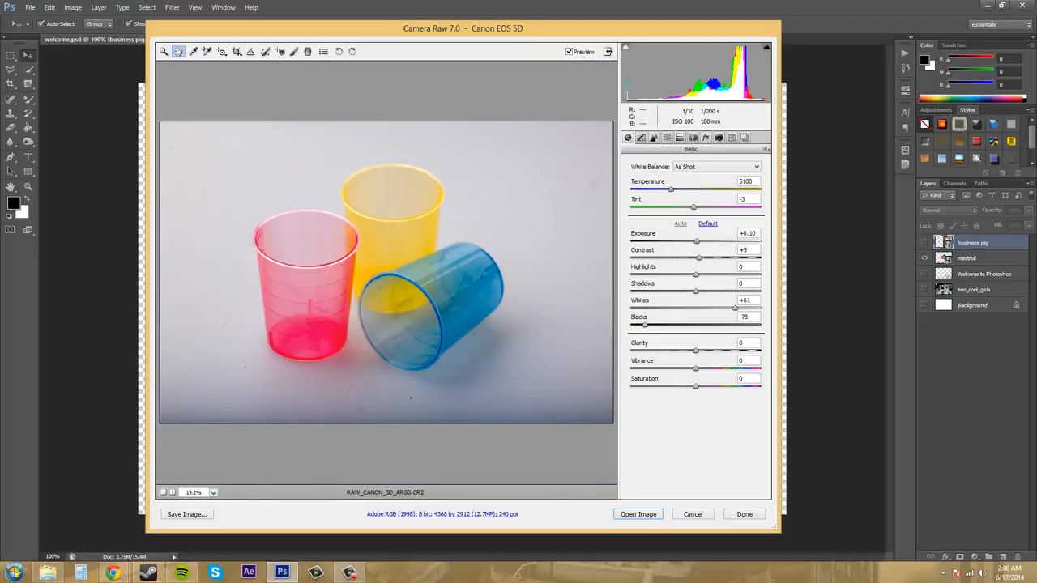
Step: Review the colour space, bit depth and image size choices in the workflow options and accept them
key(F9)
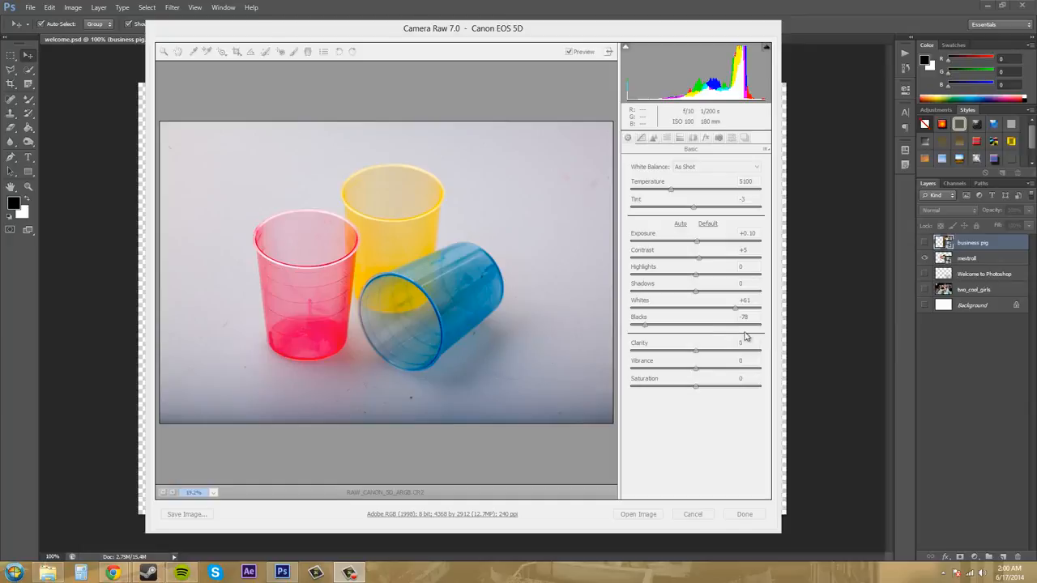
click(331, 511)
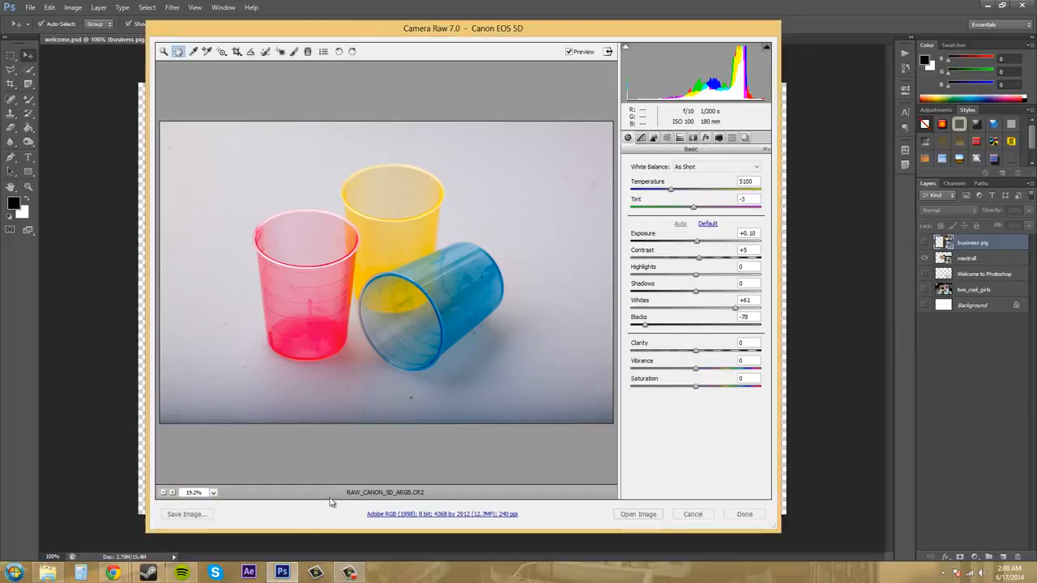
click(463, 514)
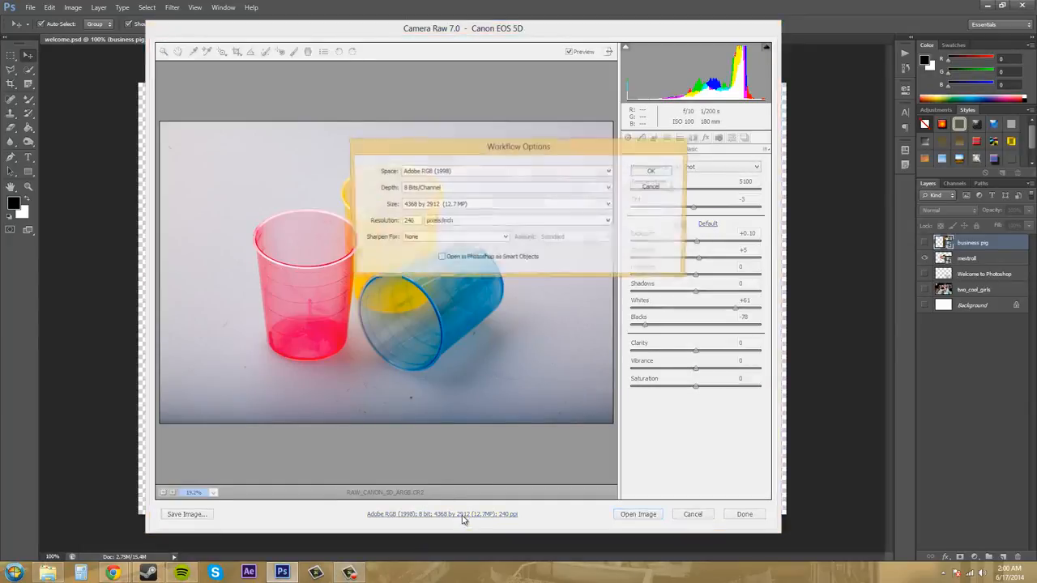
click(515, 171)
click(518, 177)
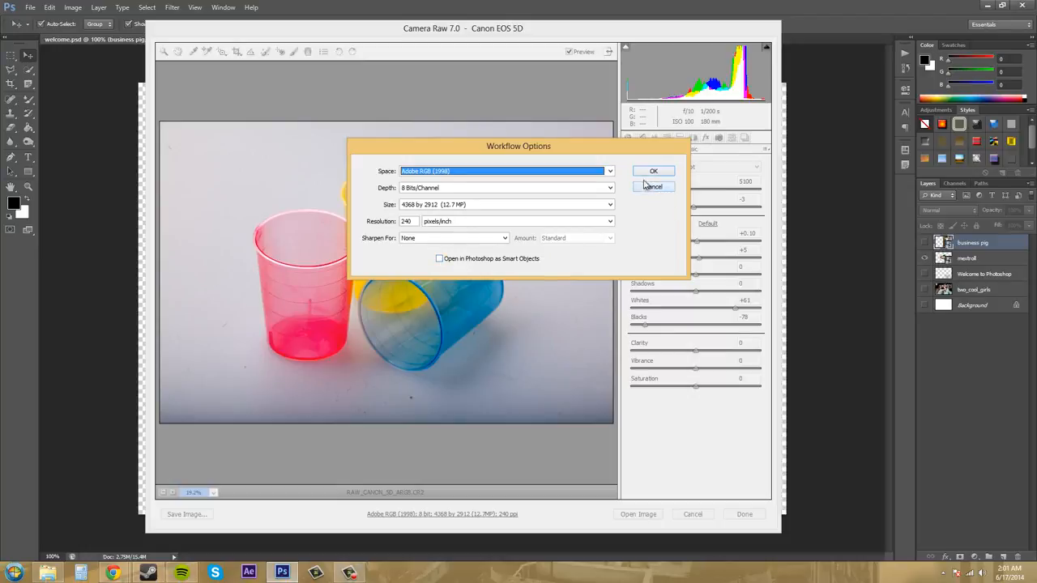
click(554, 187)
click(554, 189)
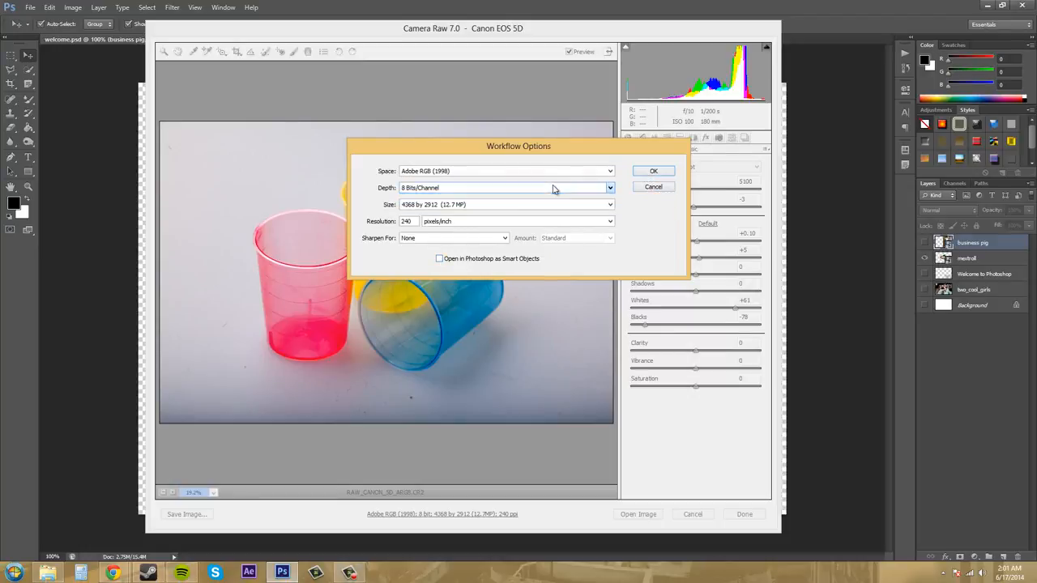
click(507, 208)
click(514, 208)
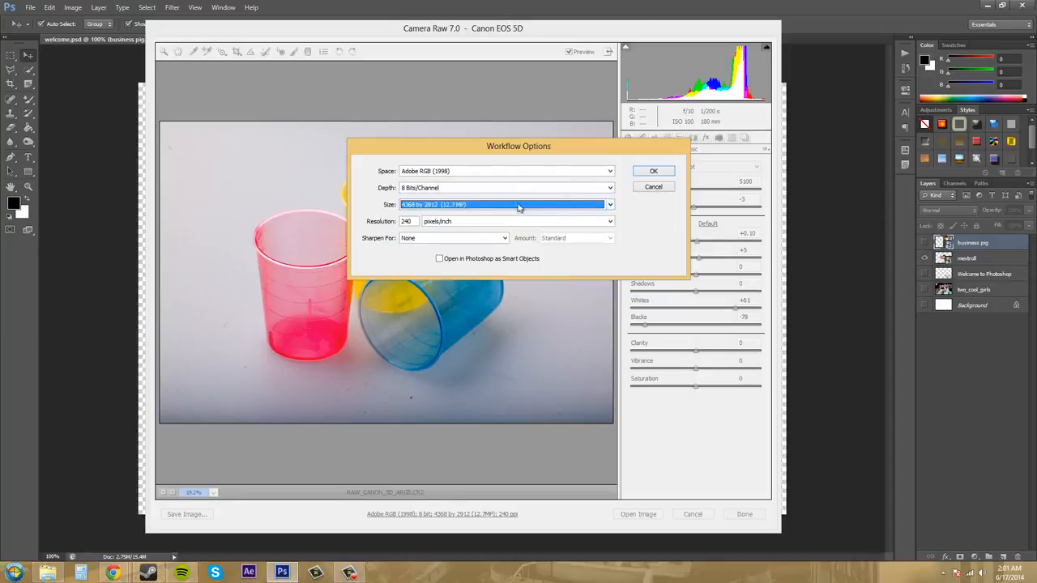
click(654, 173)
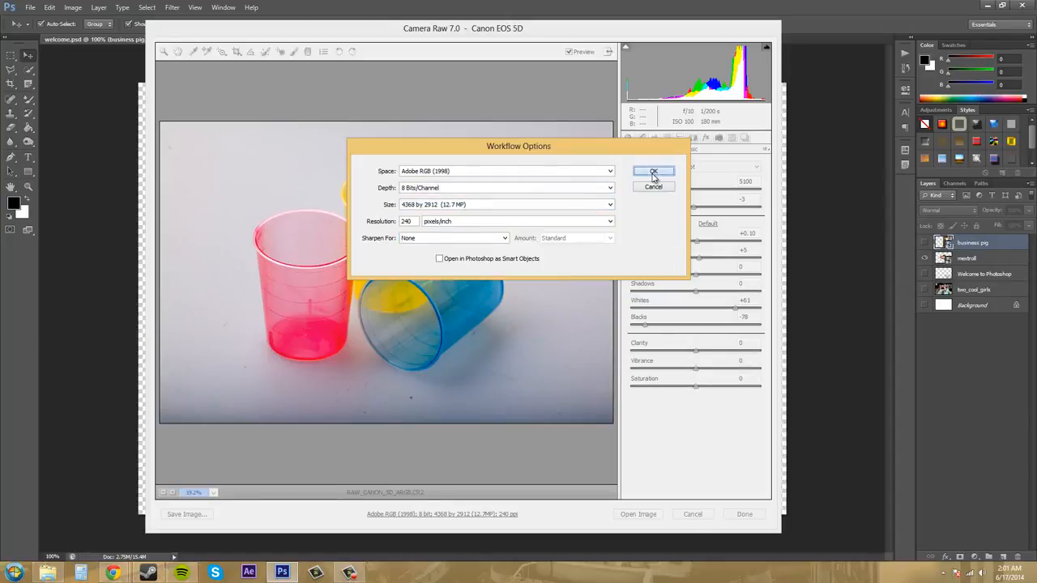
Step: Close the workflow options without changes and look through the Camera Raw settings commands, including saving and resetting the defaults
click(654, 188)
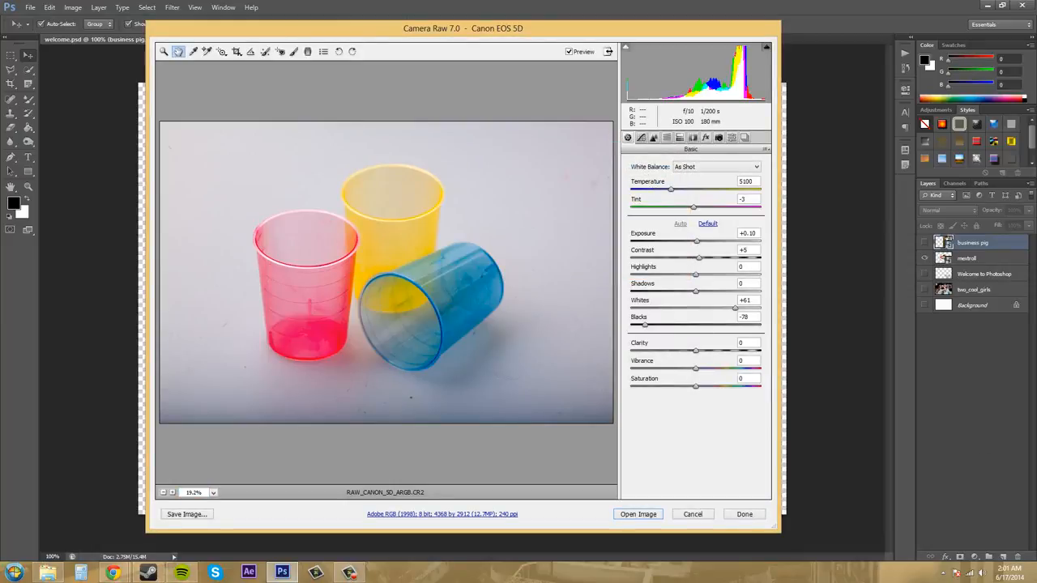
key(F10)
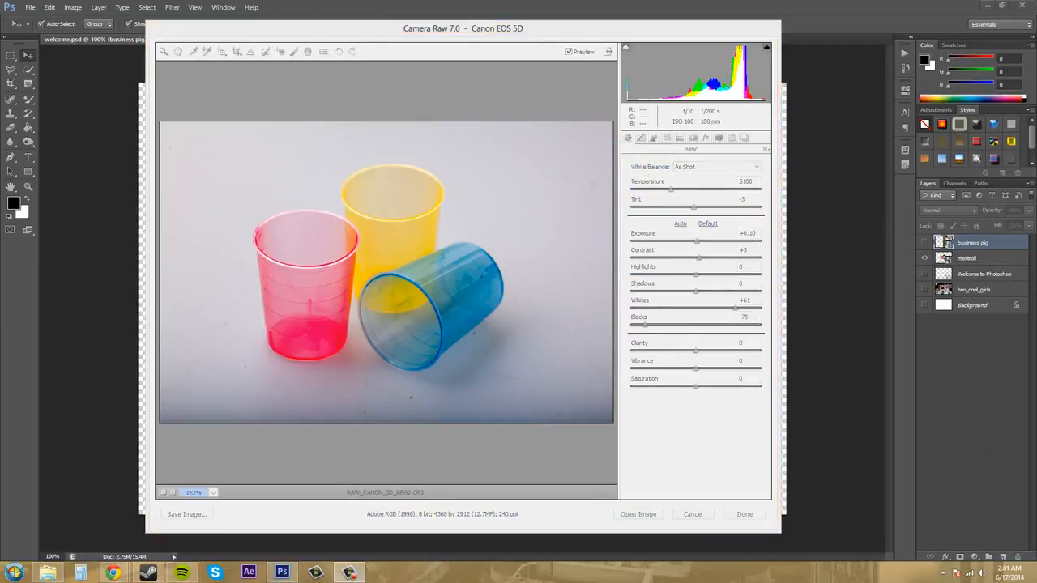
click(624, 208)
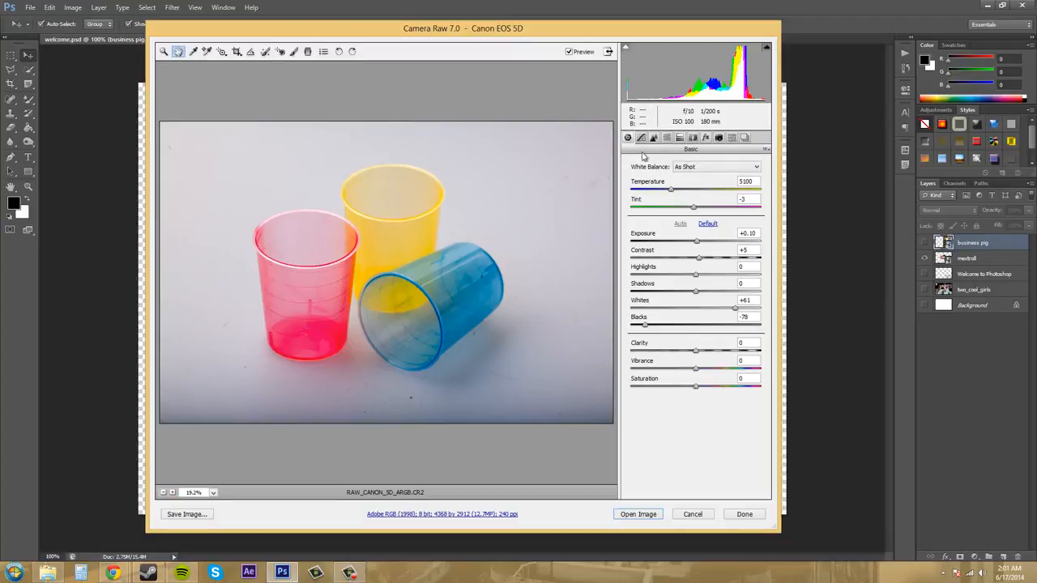
click(766, 151)
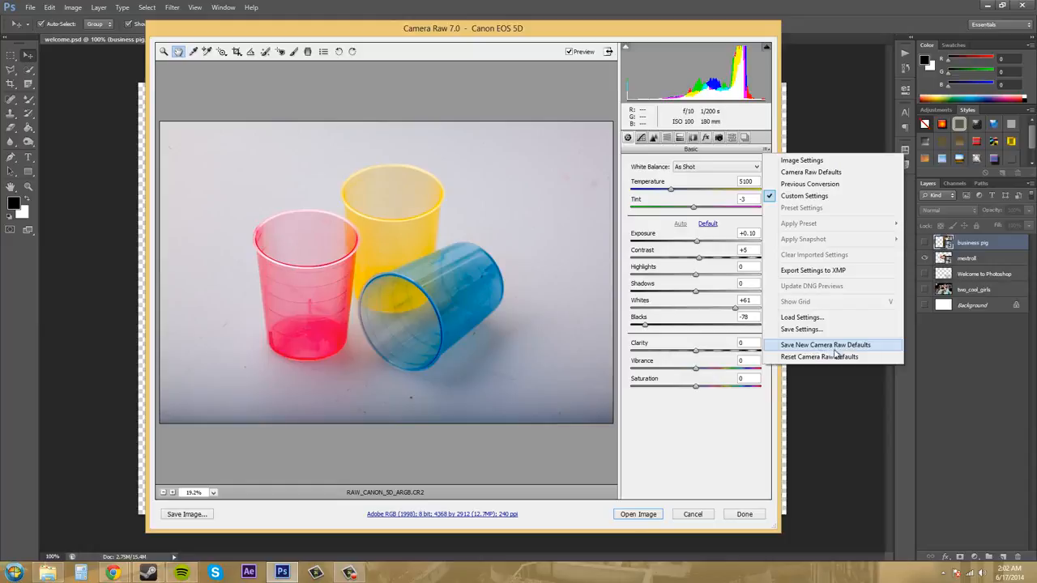
click(681, 422)
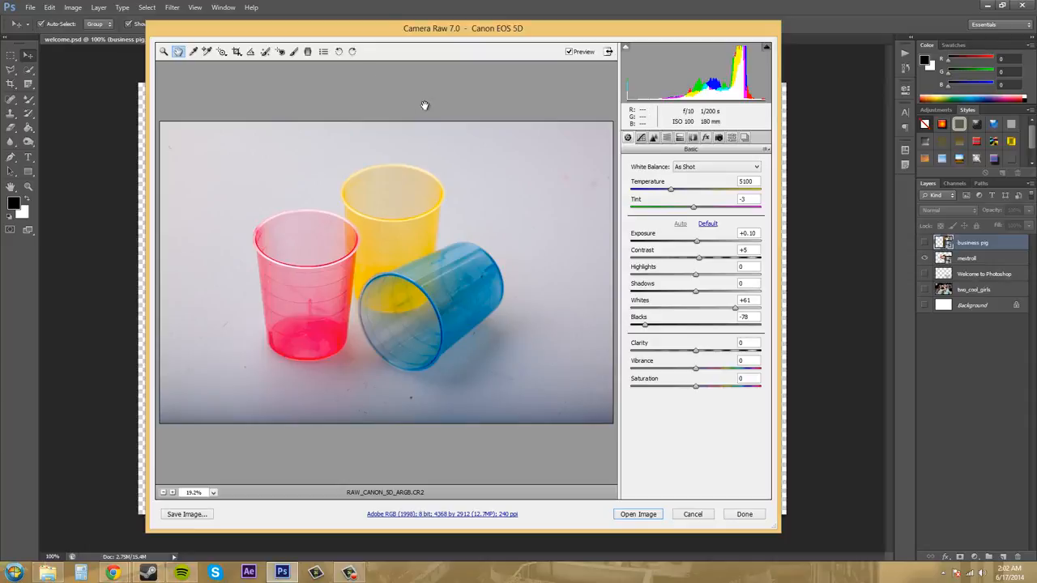
Step: Save the adjusted cups photo as a Digital Negative with the .dng extension in the same location, and open the image as a Photoshop document
drag(405, 33, 483, 49)
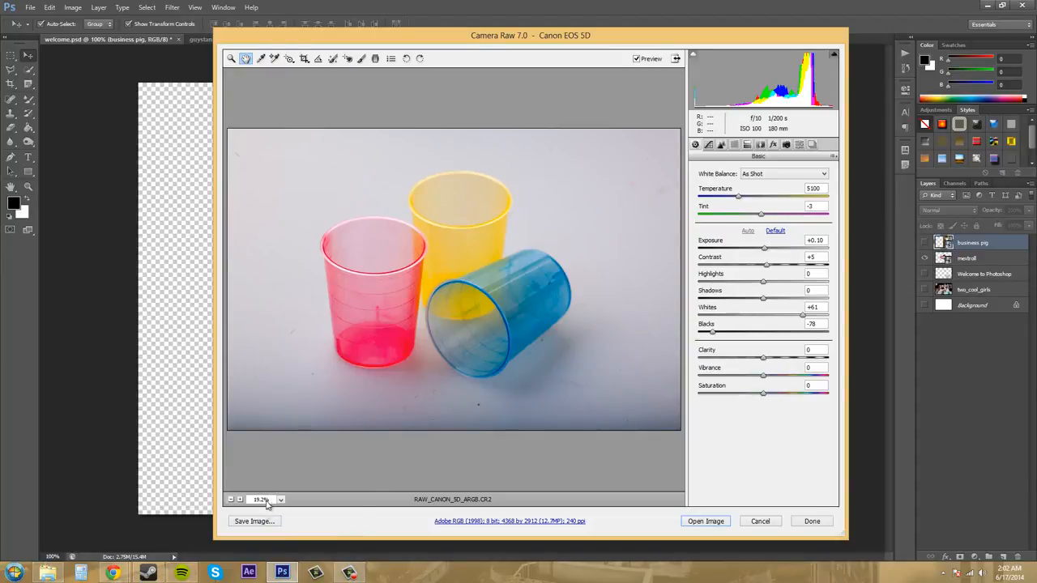
click(260, 525)
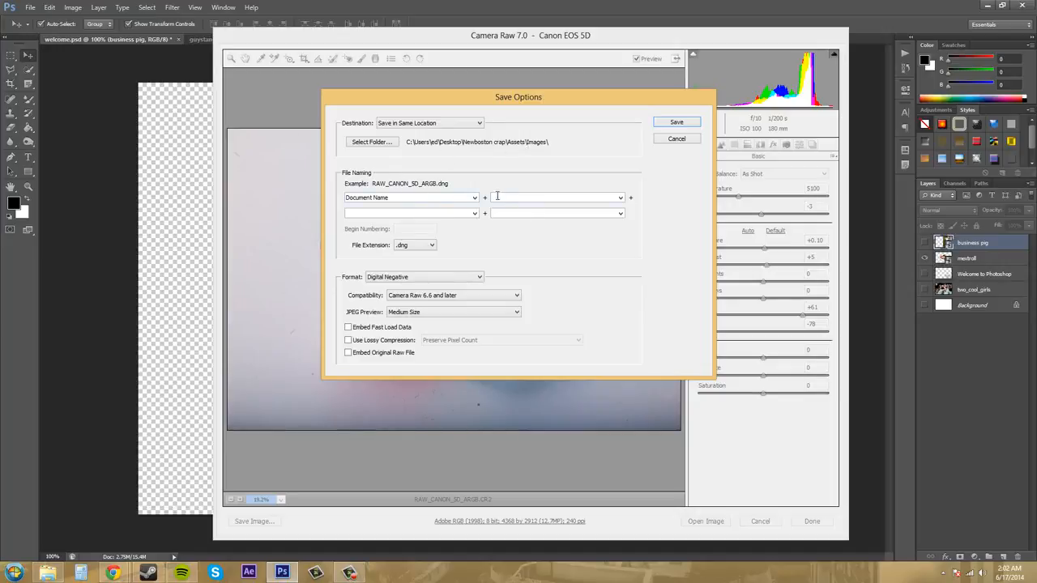
click(430, 246)
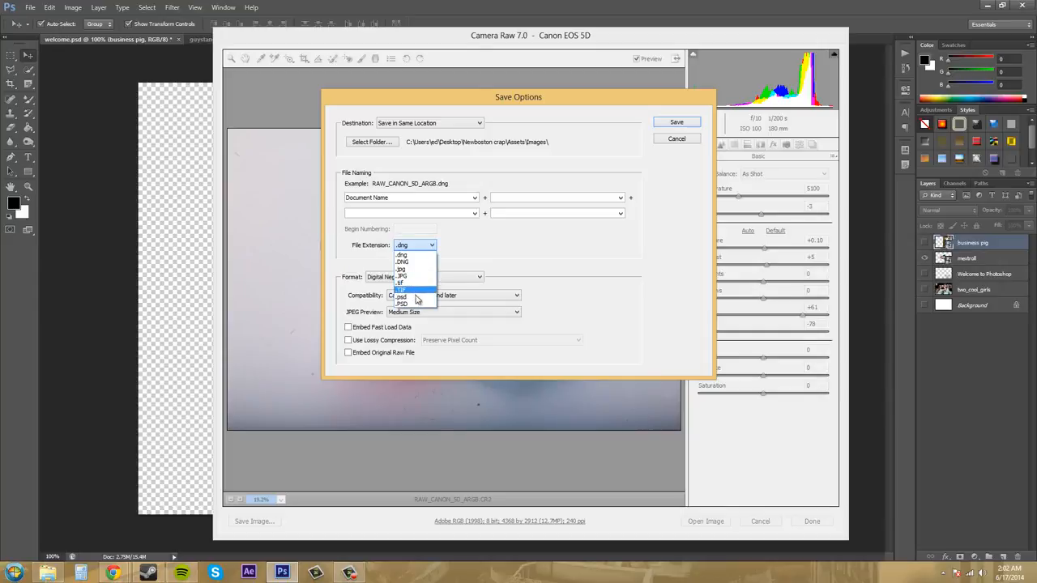
click(575, 252)
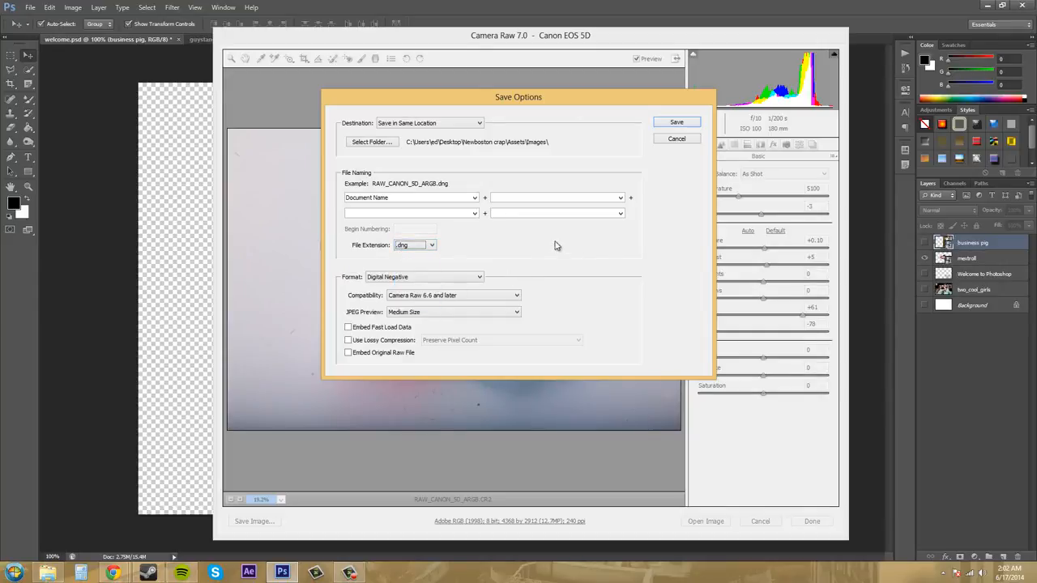
click(470, 278)
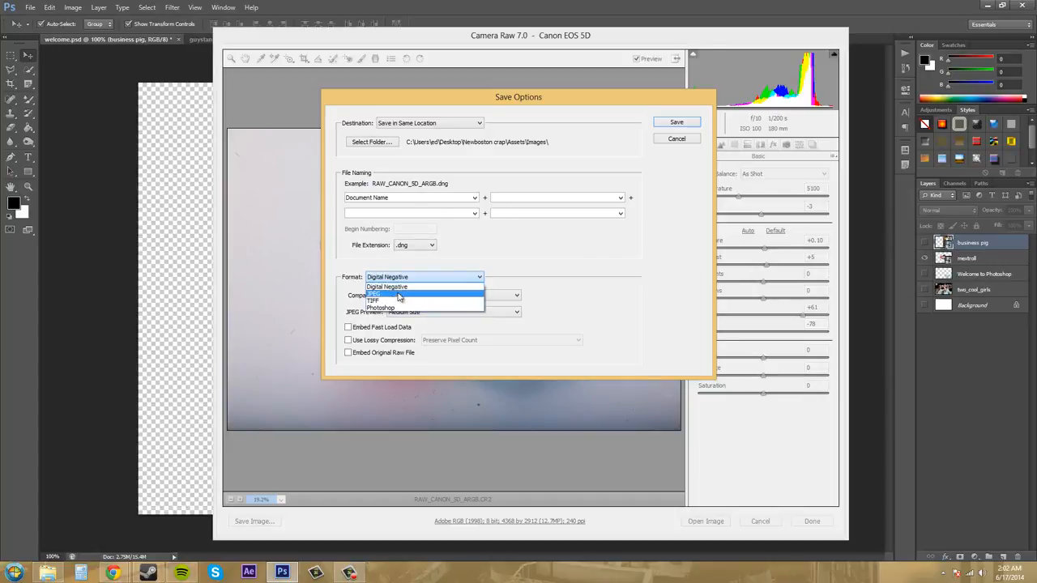
click(590, 251)
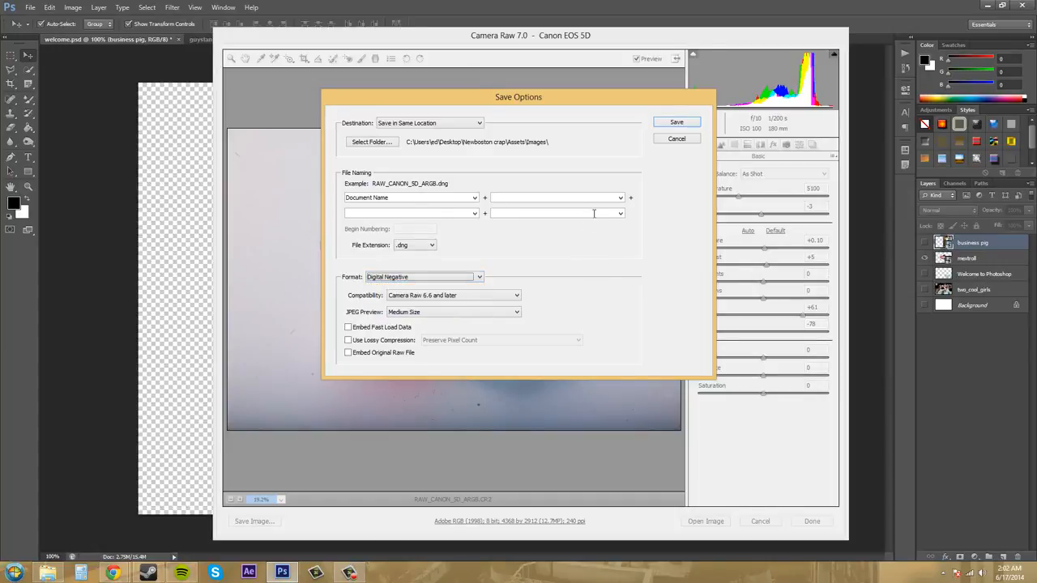
click(671, 124)
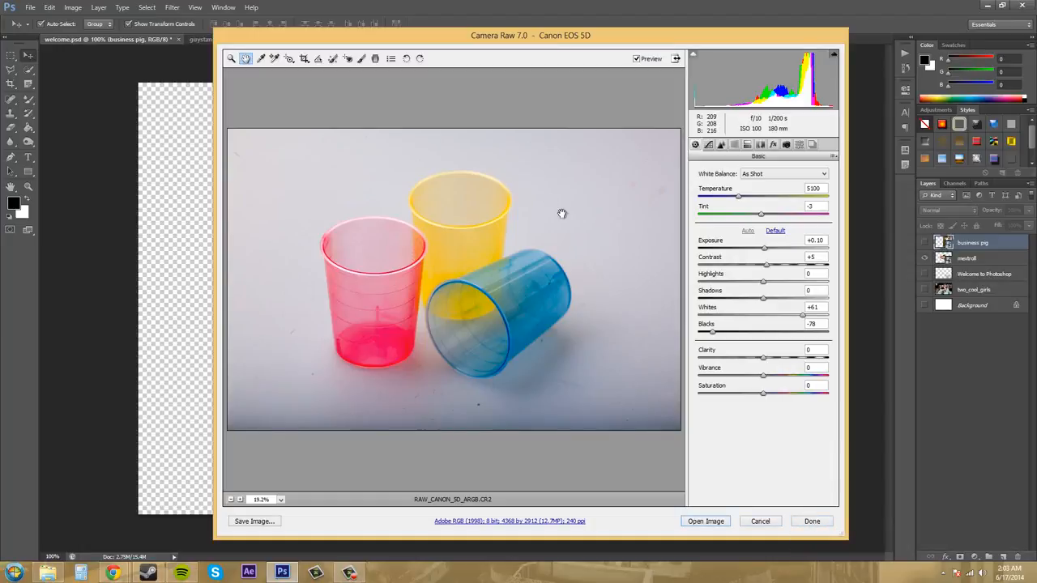
click(704, 521)
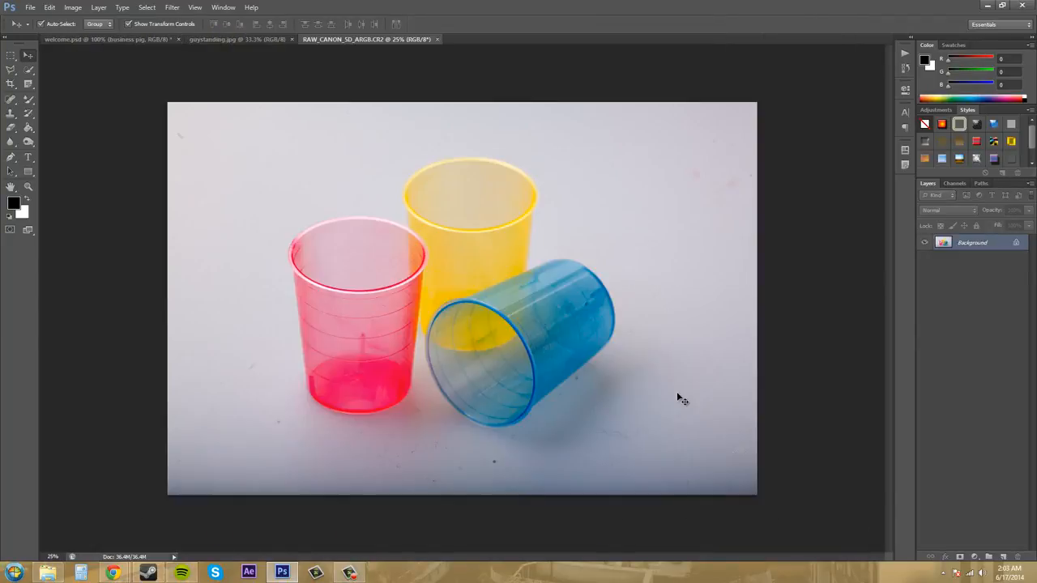